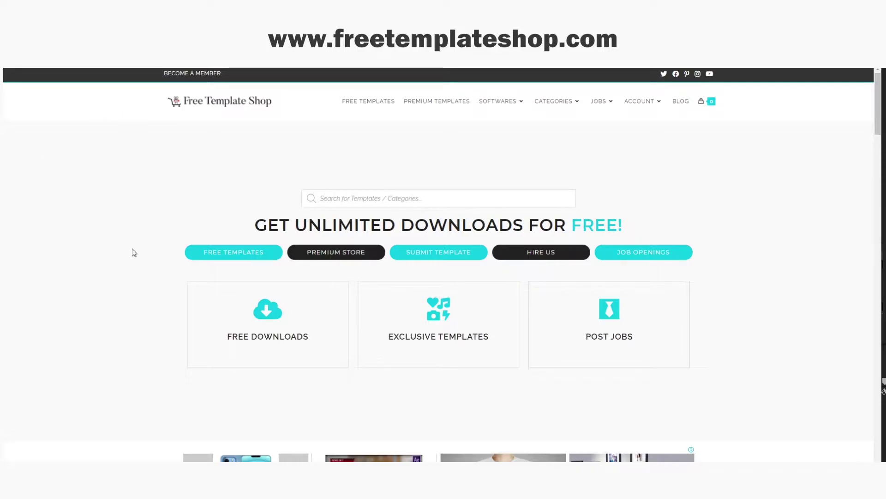
Search the Free Template Shop for 'Green screen skeleton' and open the Skeleton Green Screen Animation page
mouse_move(502, 102)
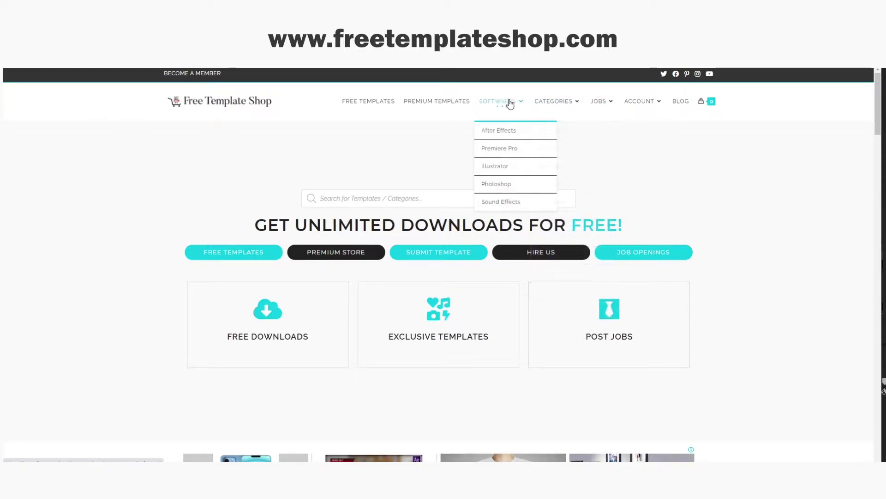
scroll(239, 329, "down", 10)
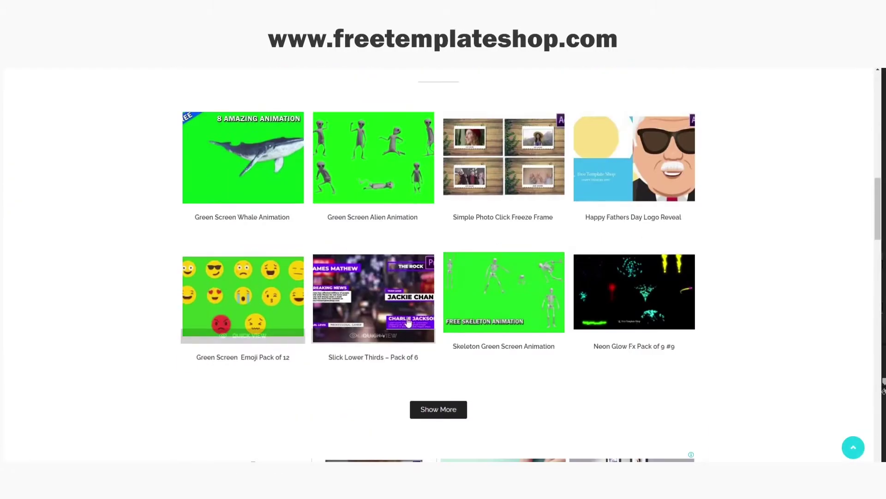
scroll(341, 216, "up", 10)
left_click(355, 202)
type("Green screen skeleton")
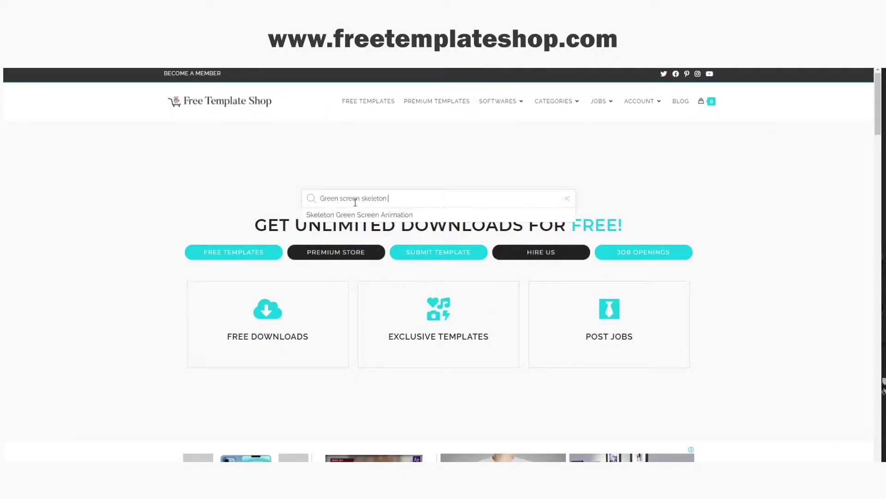
left_click(356, 212)
scroll(438, 237, "down", 5)
left_click(437, 241)
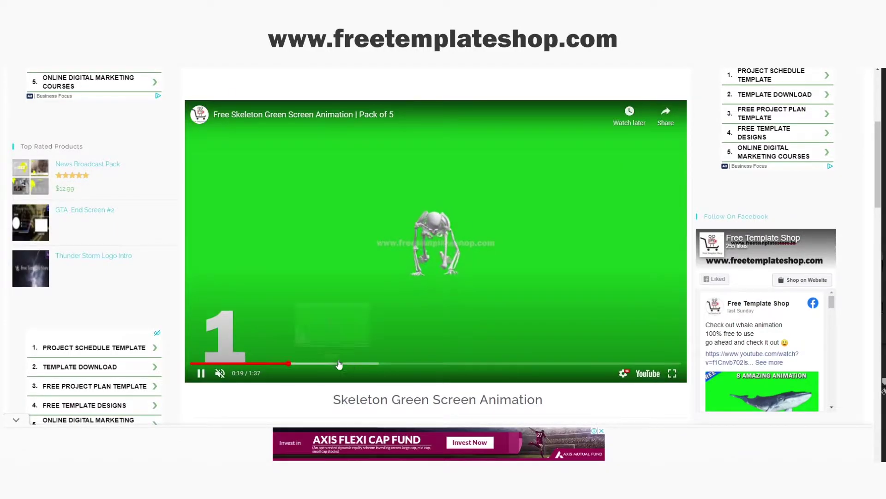
left_click_drag(339, 364, 585, 364)
left_click(686, 311)
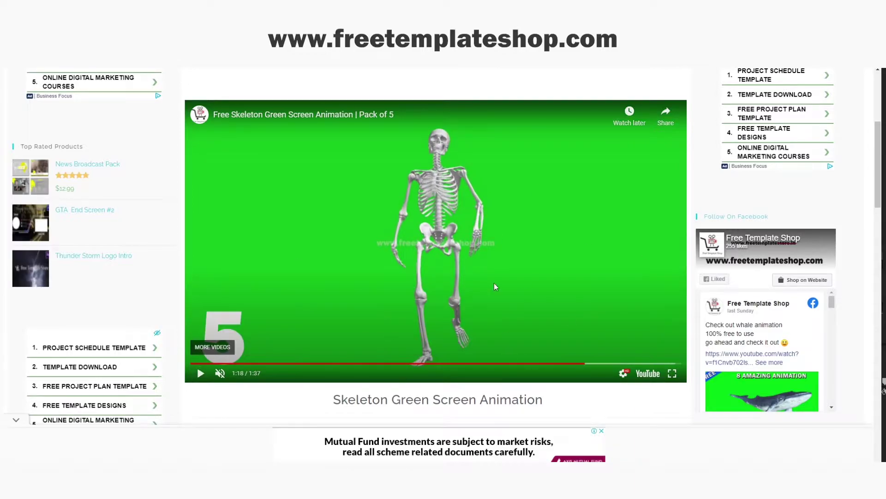
scroll(685, 310, "down", 7)
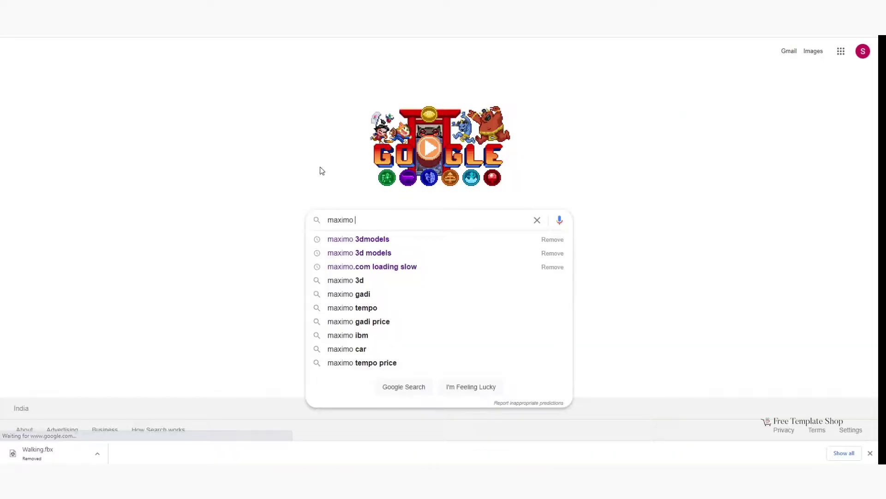
Search Google for 'maximo 3dmodels' and open the Mixamo website
left_click(337, 240)
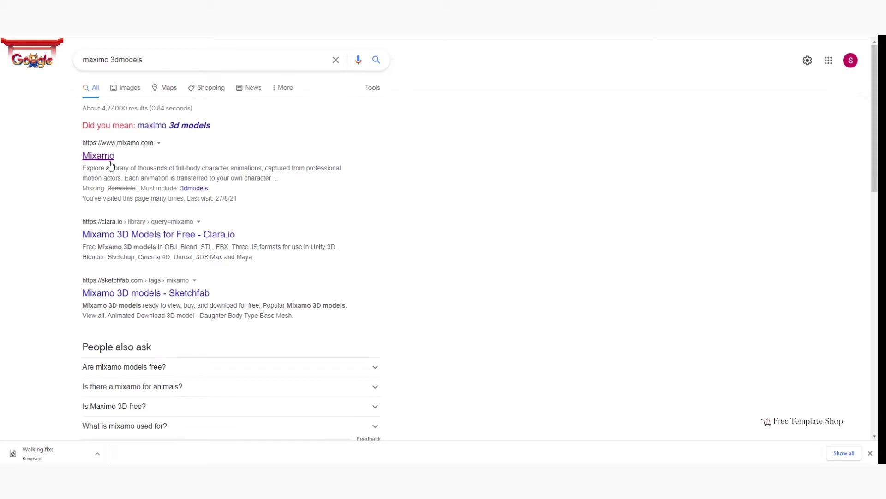
left_click(99, 156)
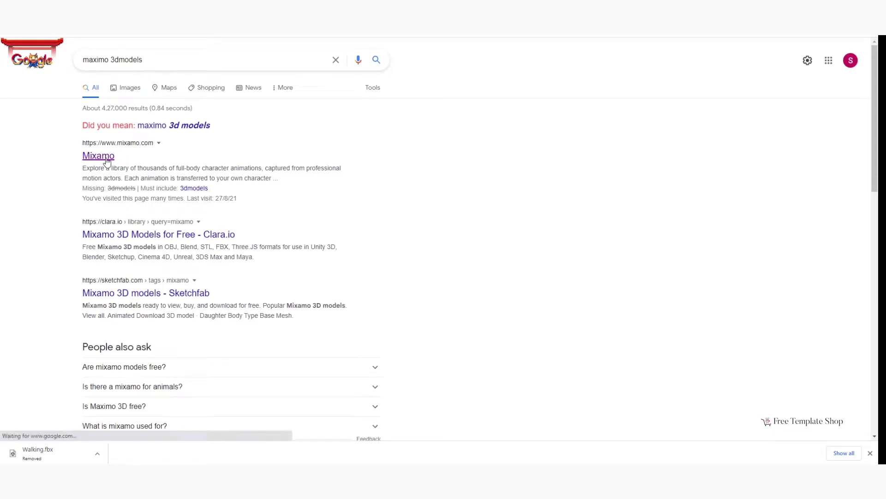
scroll(265, 231, "down", 4)
scroll(261, 255, "up", 3)
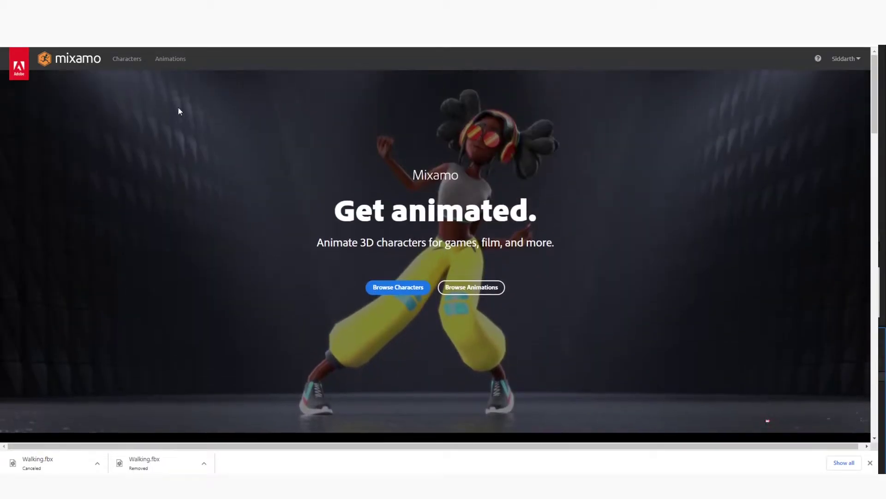
Open Mixamo's library and switch it to the Characters view
left_click(127, 60)
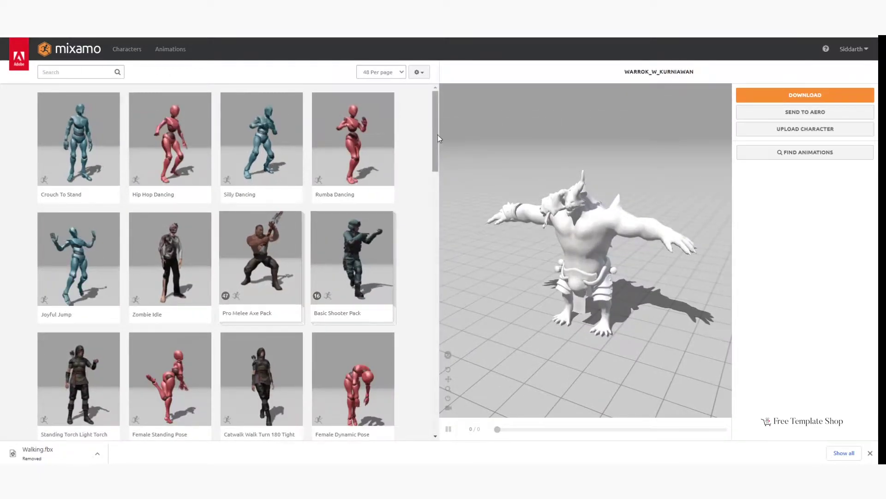
mouse_move(437, 134)
left_mouse_down()
mouse_move(439, 212)
mouse_move(430, 131)
left_mouse_up()
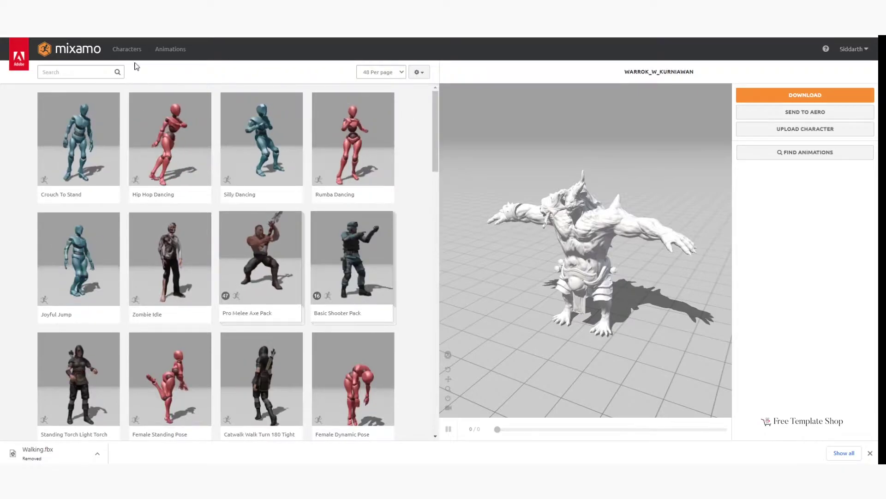
left_click(127, 49)
Upload Human Skeleton Caucasian Male.fbx as a custom Mixamo character
left_click(805, 130)
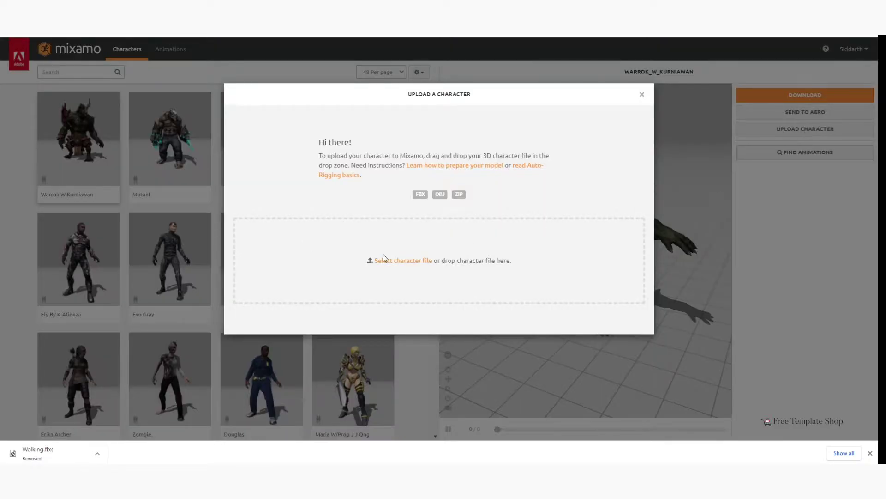
left_click(408, 265)
scroll(245, 203, "up", 3)
left_click(362, 184)
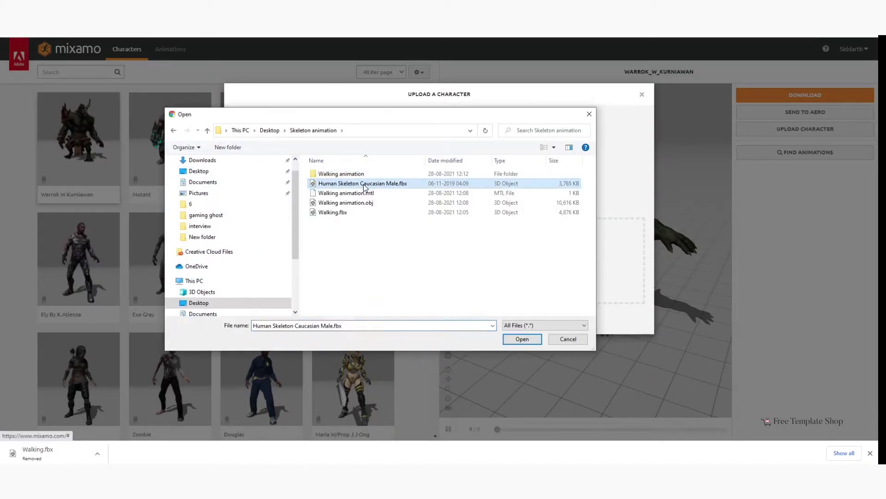
left_click(522, 339)
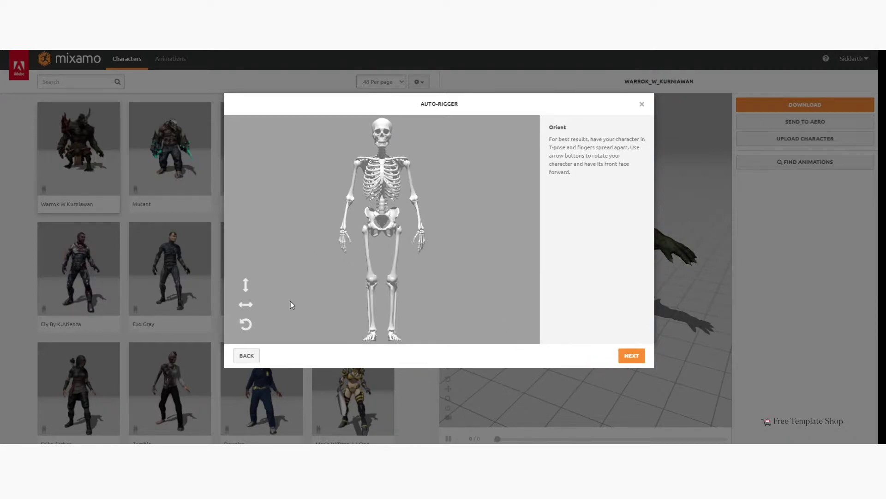
Place the chin, wrist, elbow, knee and groin markers on the skeleton, then run and accept the auto-rig
left_click(632, 356)
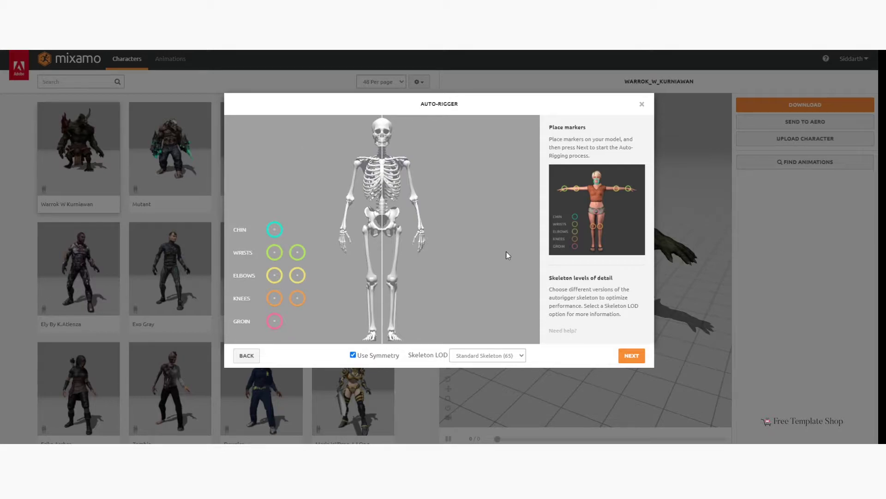
mouse_move(274, 230)
left_mouse_down()
mouse_move(378, 159)
mouse_move(383, 143)
left_mouse_up()
left_click_drag(273, 257, 343, 233)
mouse_move(297, 275)
left_mouse_down()
mouse_move(393, 203)
mouse_move(413, 198)
left_mouse_up()
left_click_drag(274, 298, 372, 280)
left_click_drag(274, 321, 381, 228)
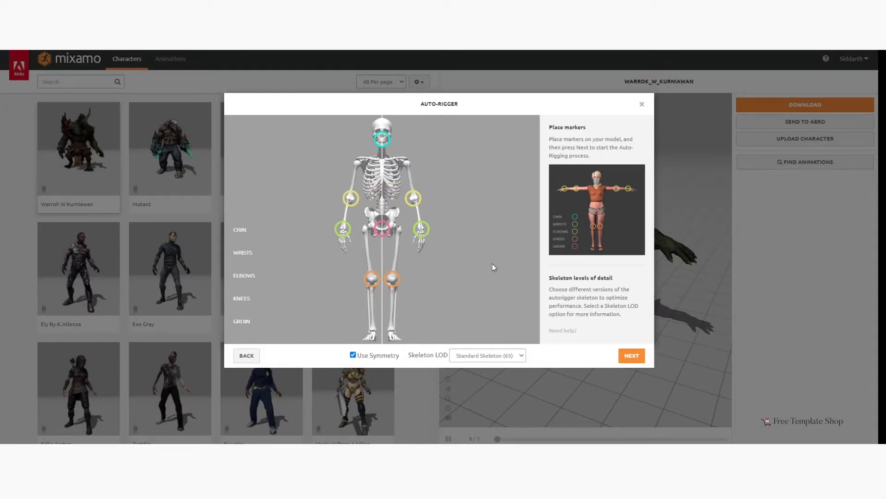
left_click(637, 358)
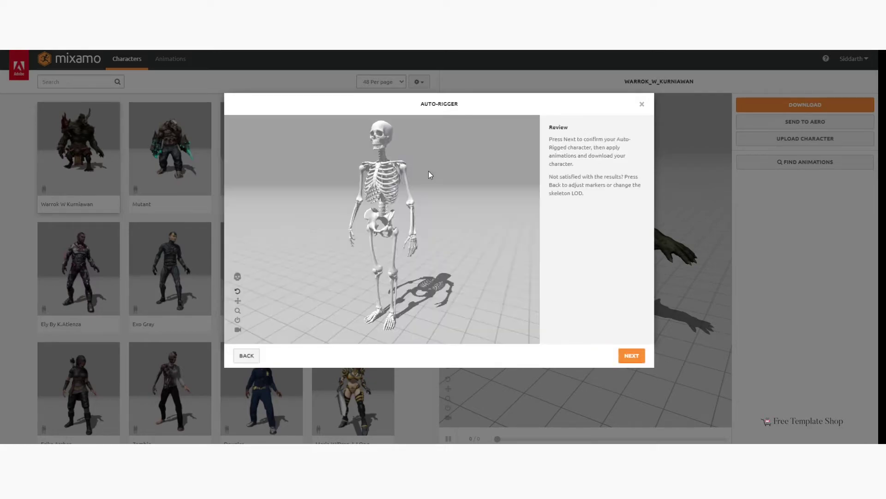
left_click(632, 358)
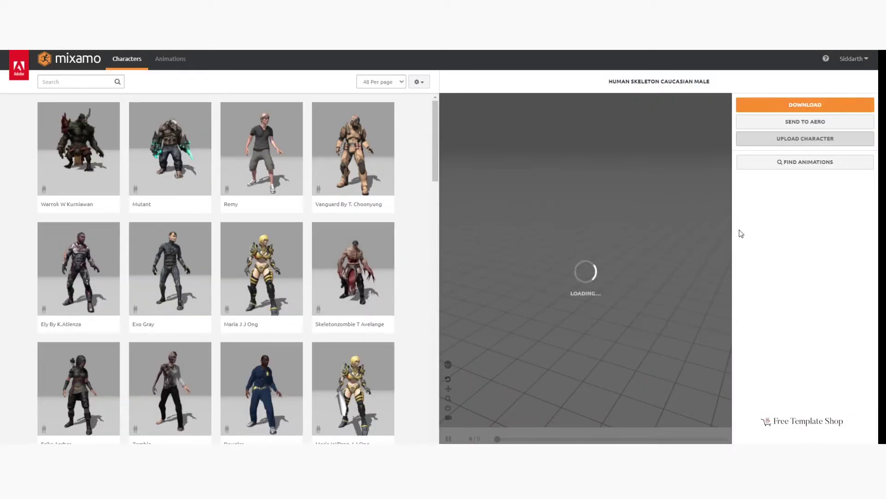
Switch to the Animations library and search for 'Walking'
left_click(168, 65)
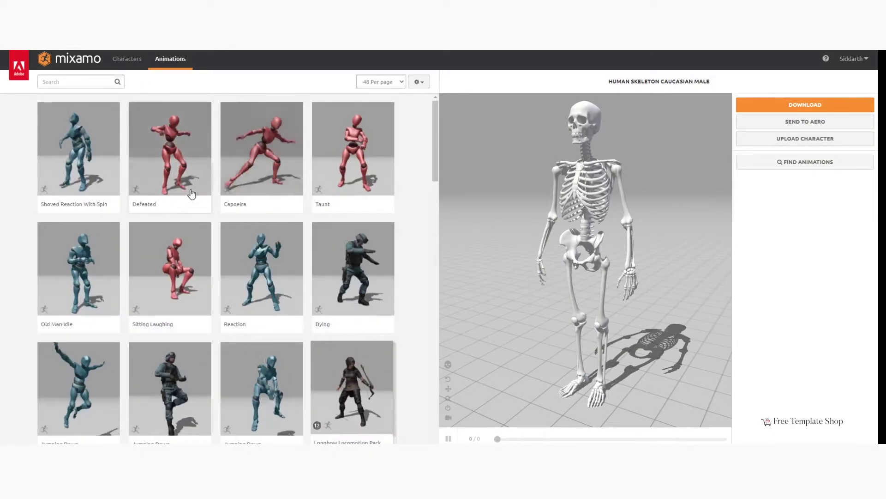
left_click(87, 82)
type("W")
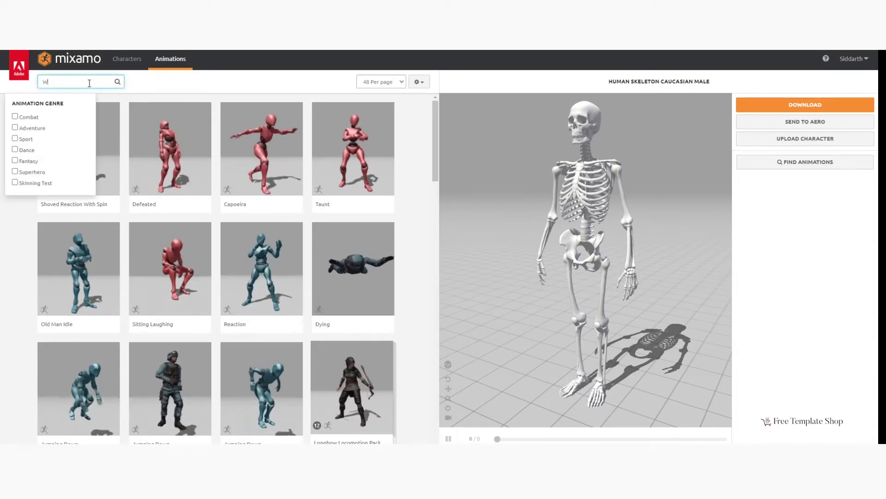
type("alking")
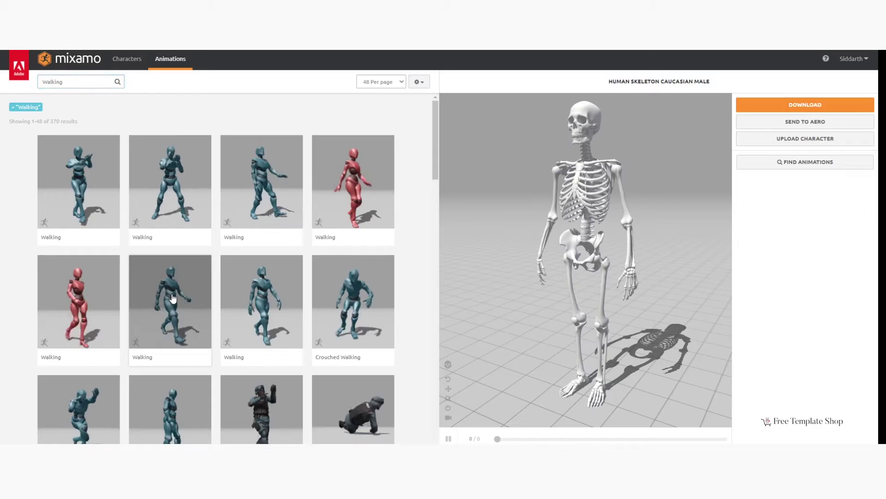
Apply the Walking animation to the skeleton with In Place enabled
left_click(173, 298)
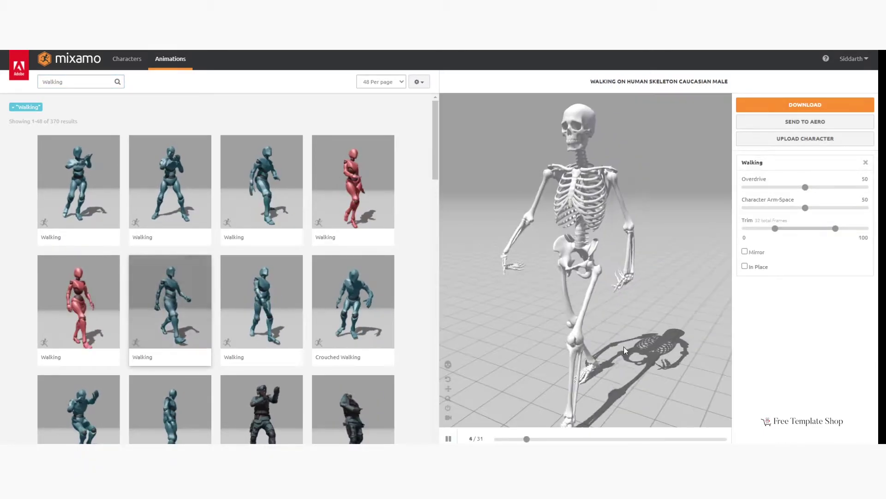
scroll(664, 272, "down", 5)
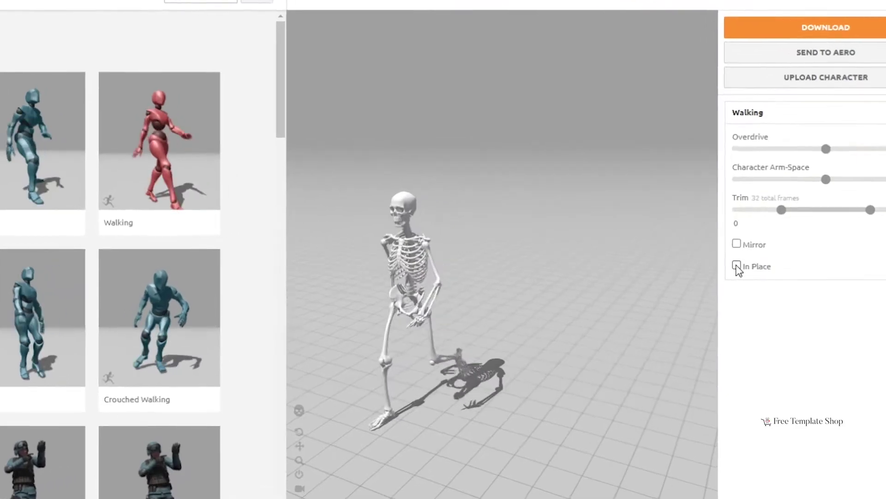
left_click(736, 266)
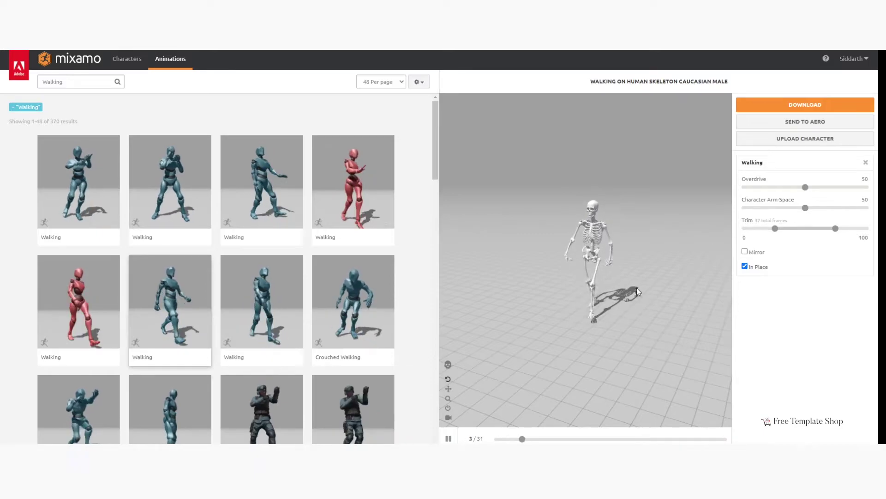
left_click(805, 106)
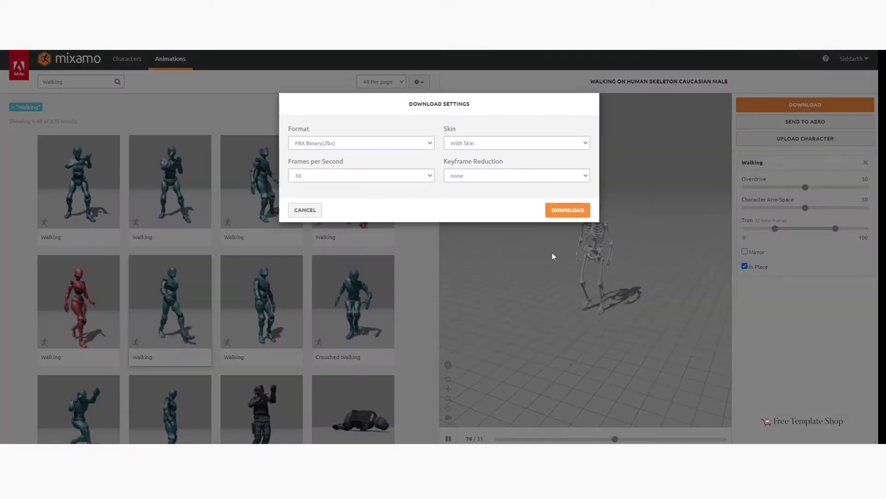
Download the in-place walk as FBX Binary (.fbx) with skin at 30 fps
left_click(430, 143)
left_click(430, 143)
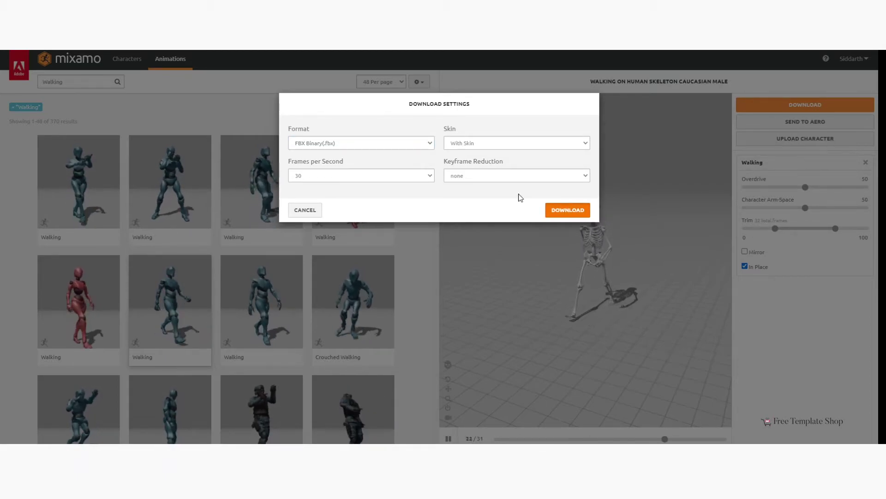
left_click(566, 212)
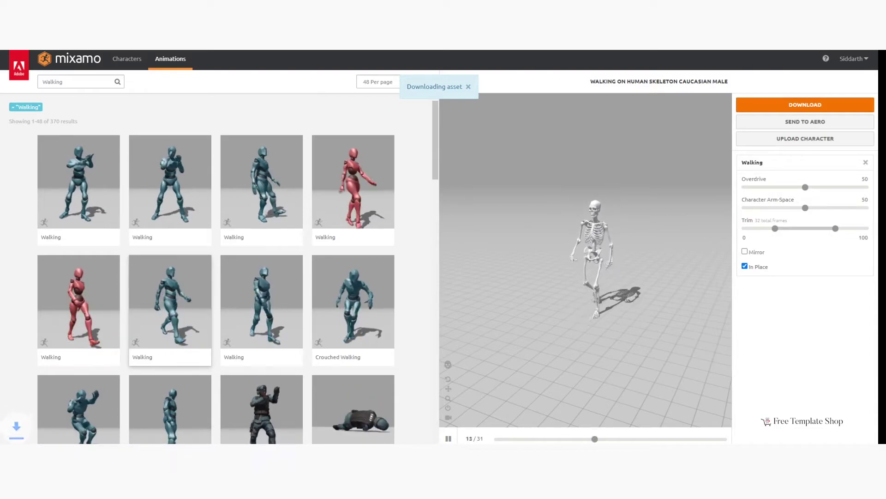
right_click(100, 447)
left_click(139, 430)
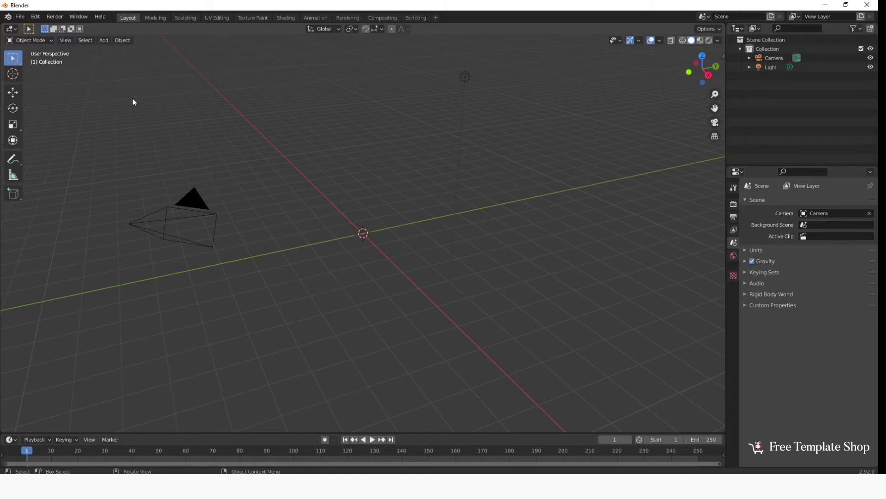
Import Walking.fbx into the Blender scene through the FBX importer
left_click(20, 17)
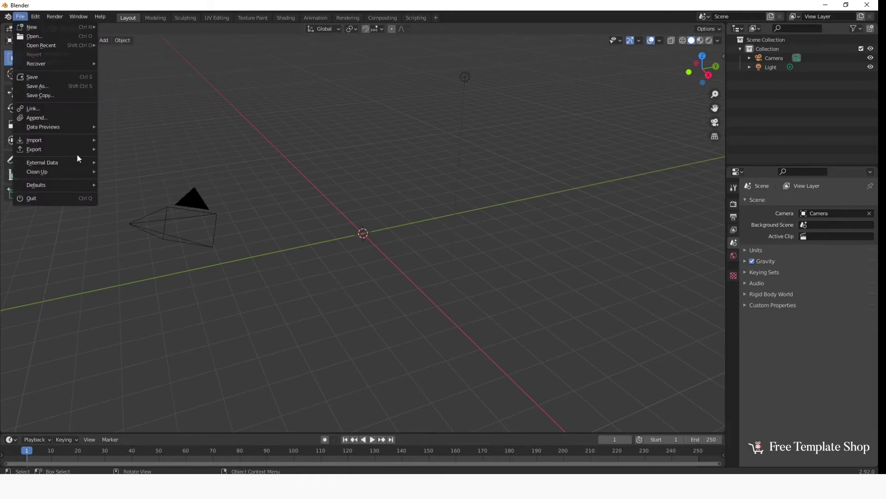
mouse_move(87, 142)
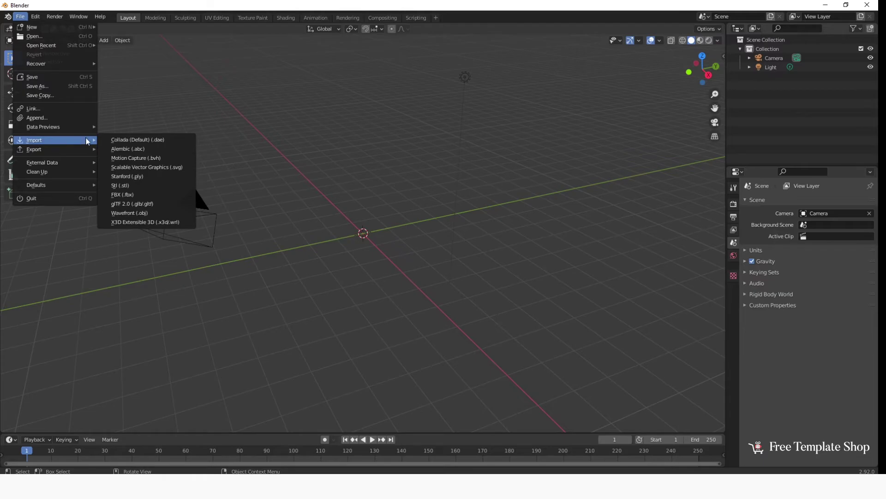
left_click(143, 194)
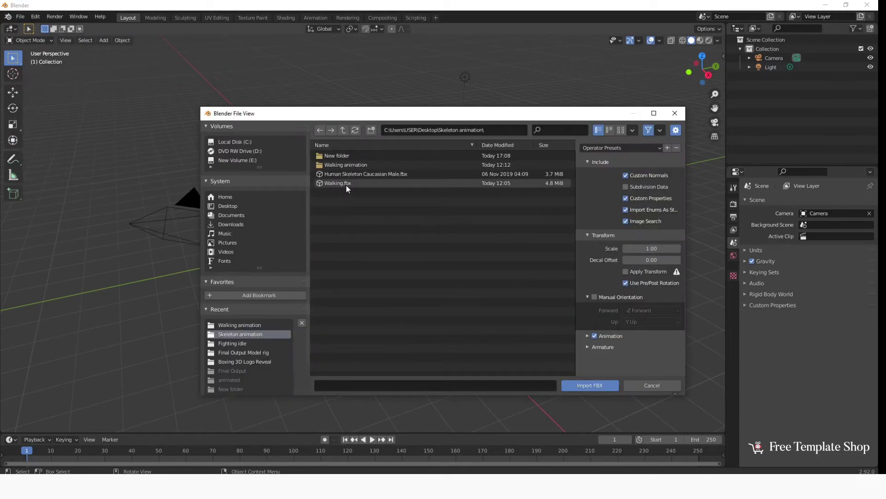
left_click(345, 184)
left_click(584, 390)
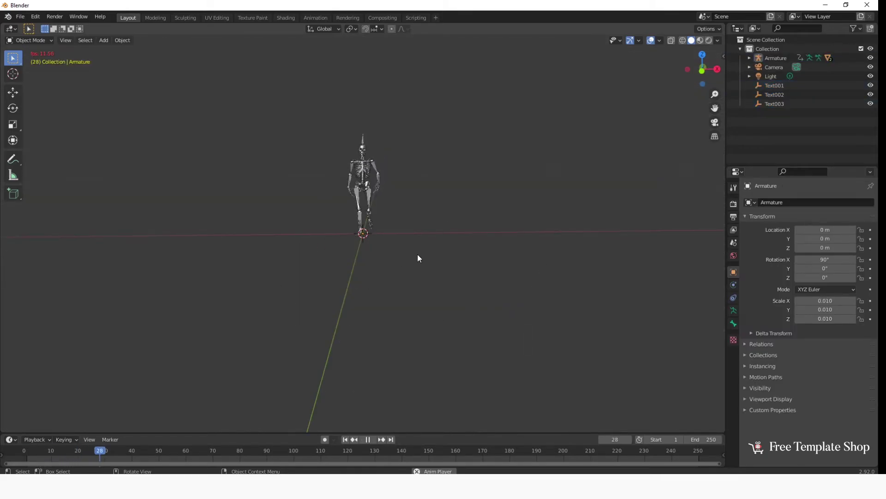
Stop playback and select the imported Armature object
key("space")
left_click(780, 57)
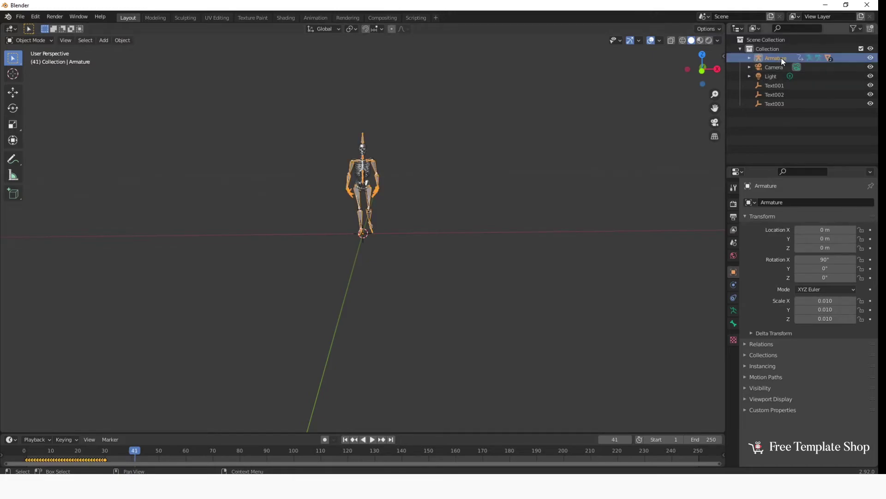
left_click(870, 58)
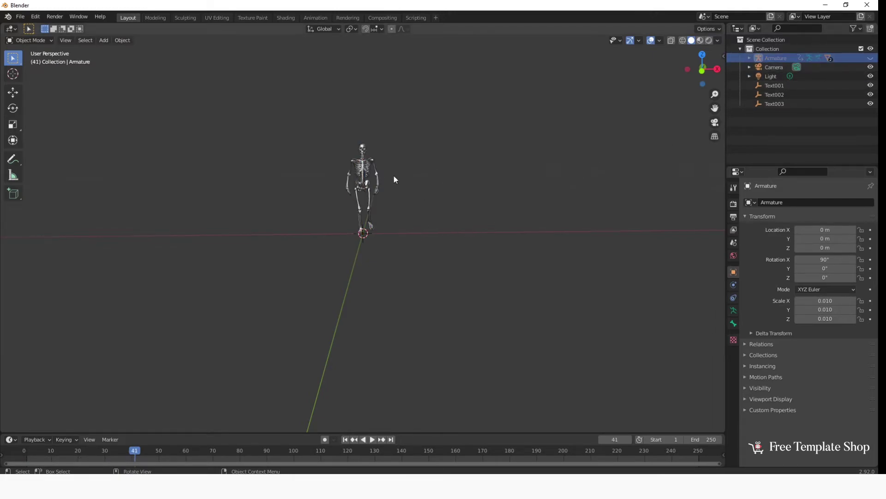
left_click(21, 17)
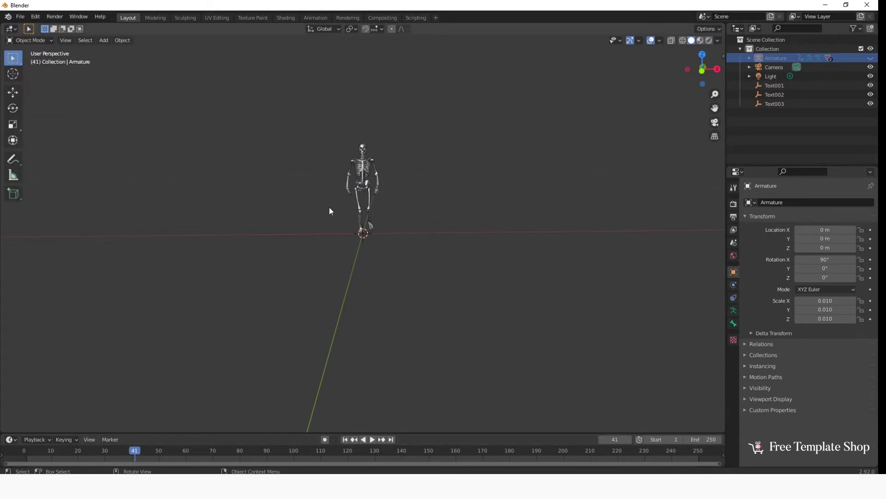
Set the timeline End frame to 31 and play back the trimmed walk loop
left_click(706, 439)
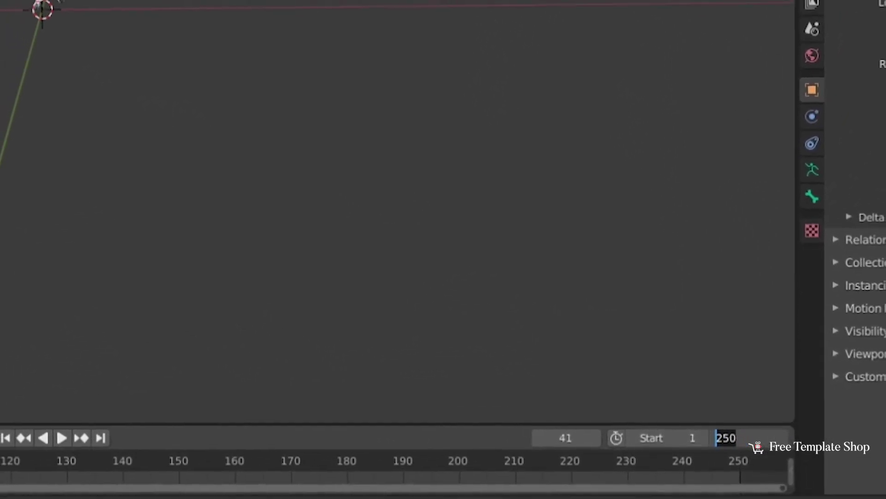
type("31")
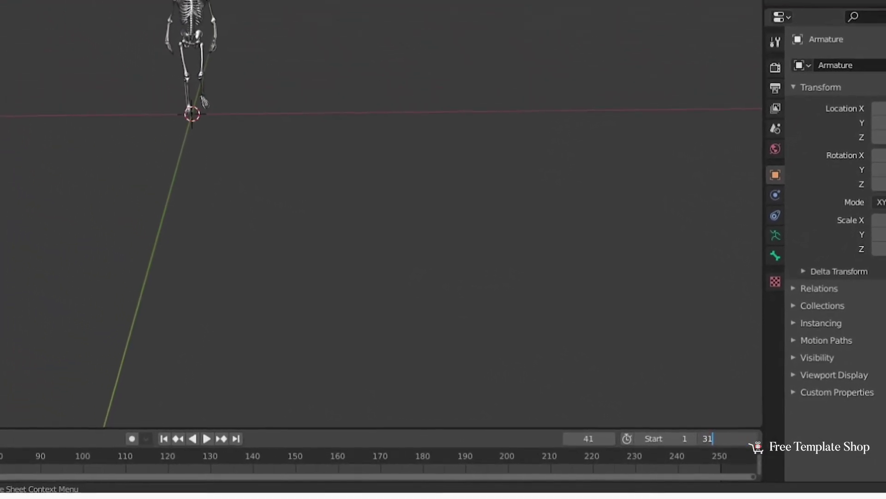
key("Return")
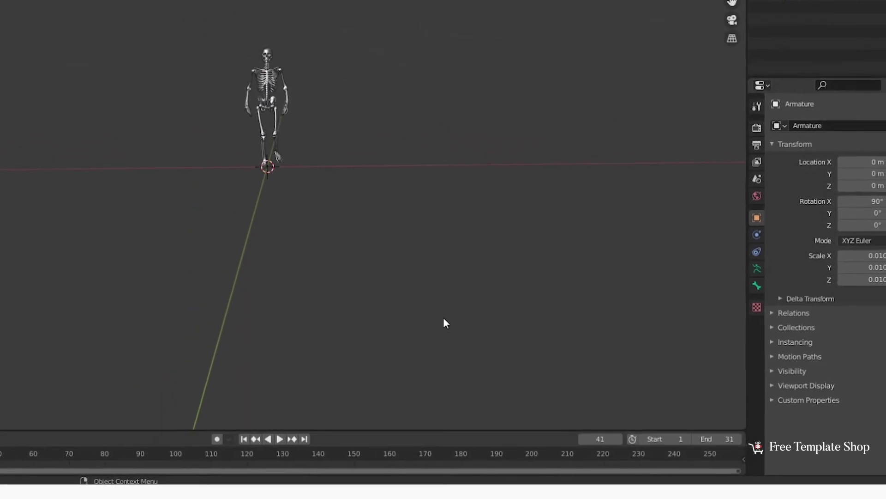
key("space")
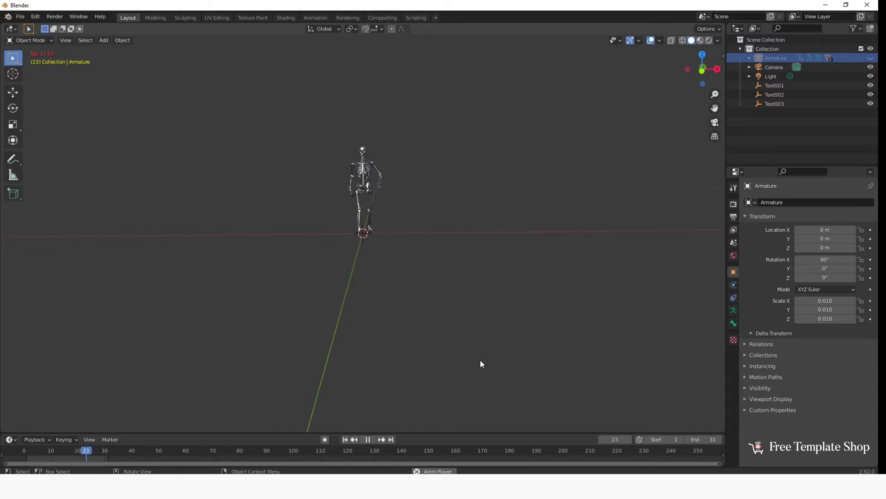
key("space")
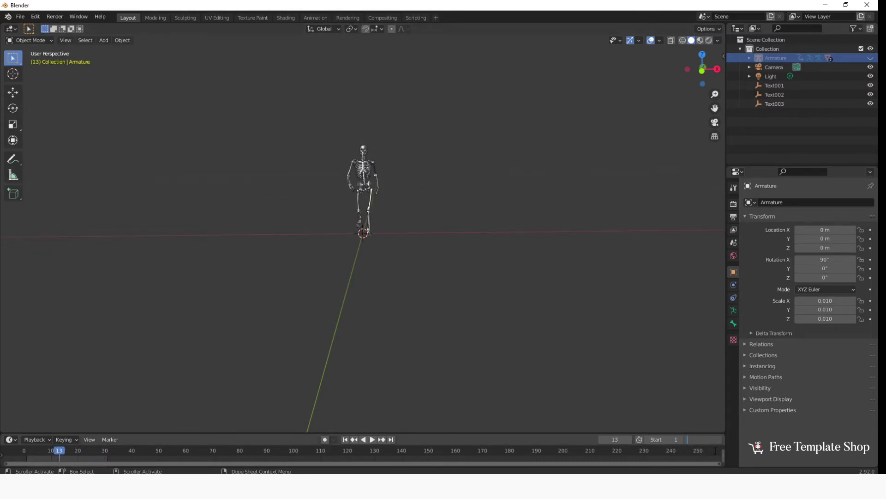
key("space")
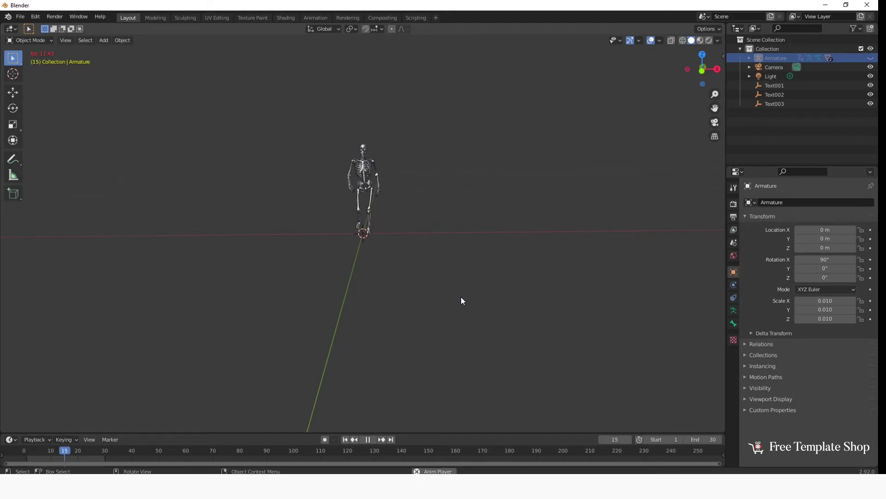
Start a Wavefront (.obj) export of the scene with the Animation option ticked
key("Escape")
left_click(20, 16)
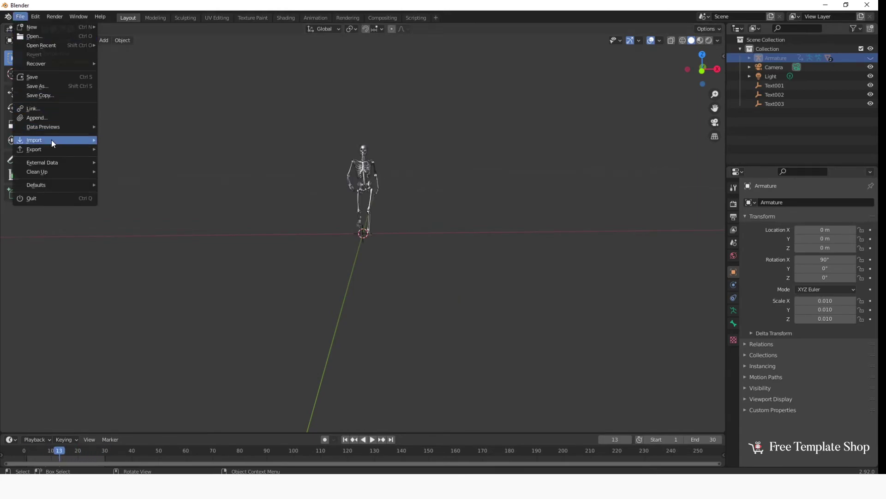
mouse_move(51, 140)
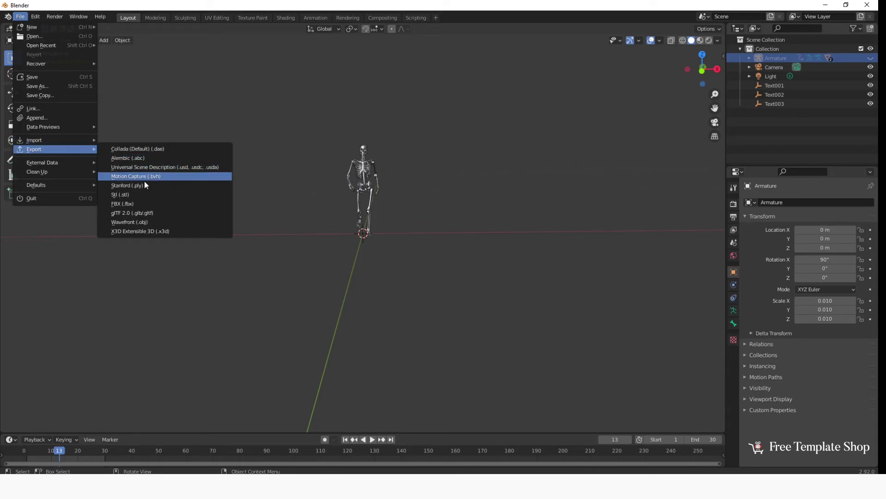
left_click(130, 222)
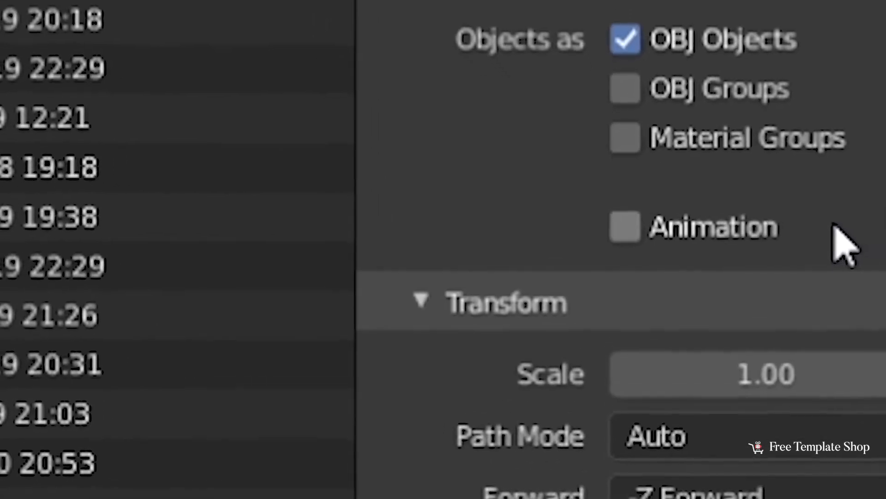
left_click(625, 226)
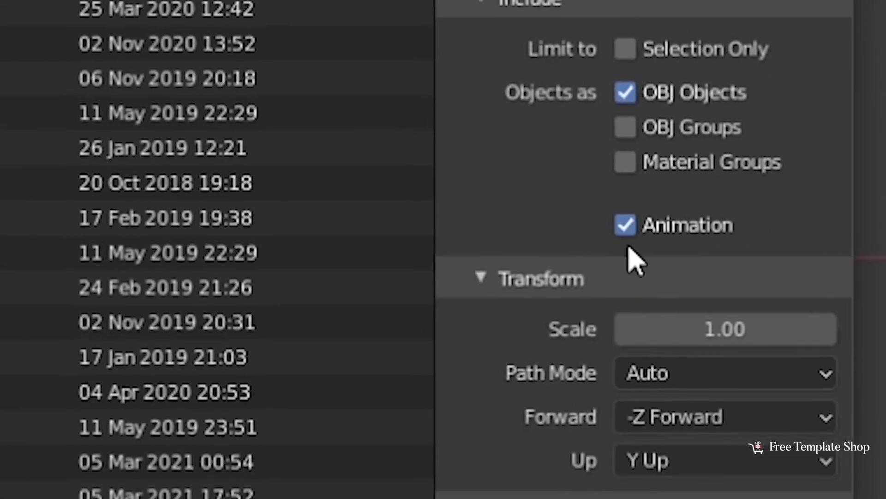